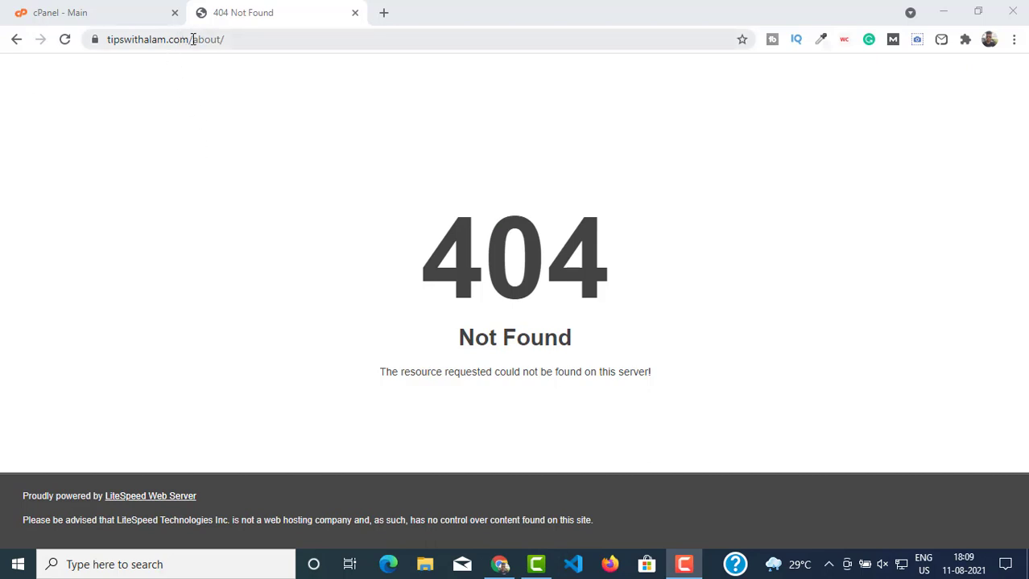
# Select the about/ part of the tipswithalam.com/about/ address on the 404 Not Found page
pyautogui.moveTo(193, 39); pyautogui.dragTo(364, 53)
# Load the tipswithalam.com homepage, confirm Blog and Deals both return 404, then go to cPanel
pyautogui.press('BackSpace')
pyautogui.press('Return')
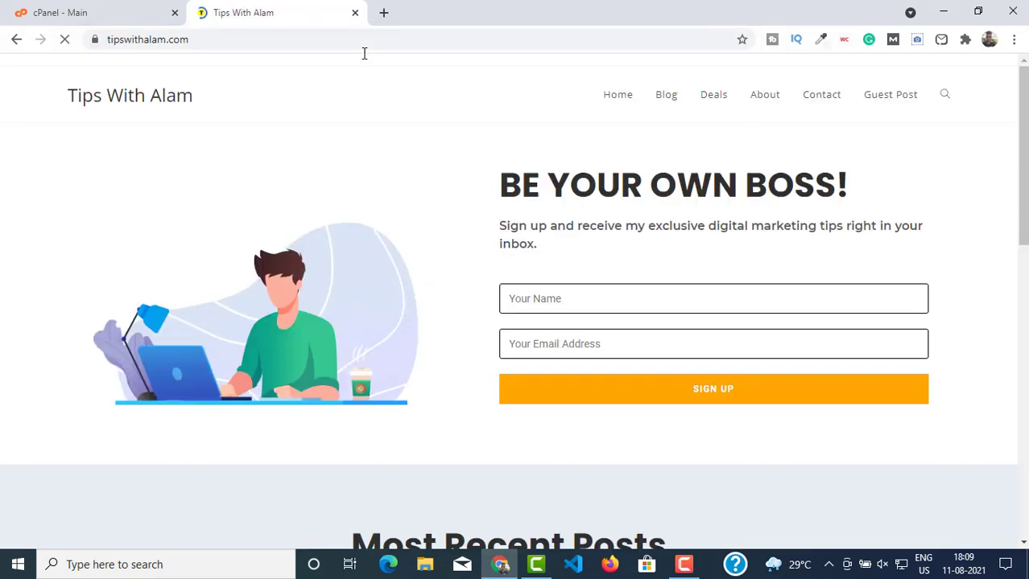
pyautogui.click(672, 99)
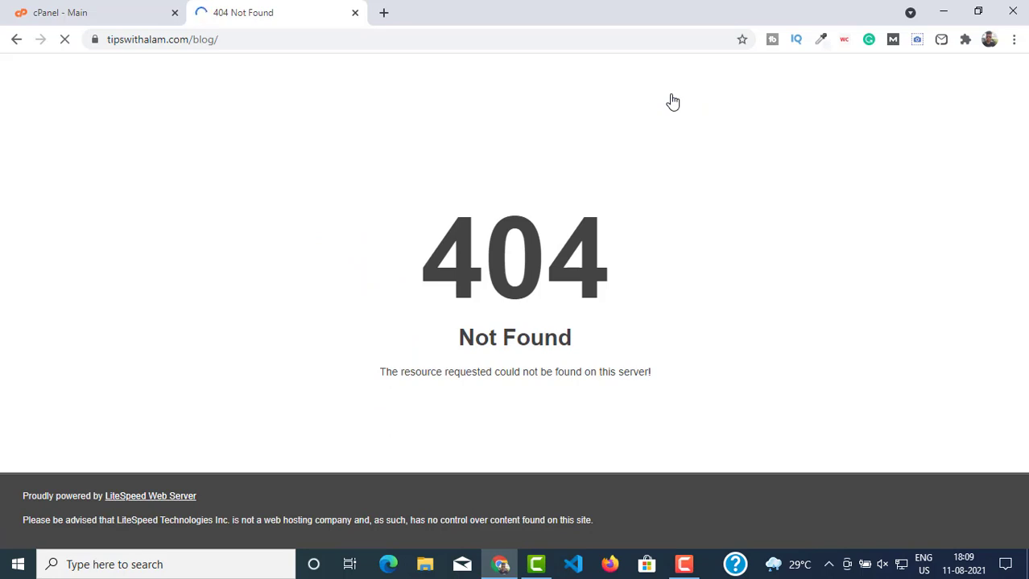
pyautogui.click(15, 39)
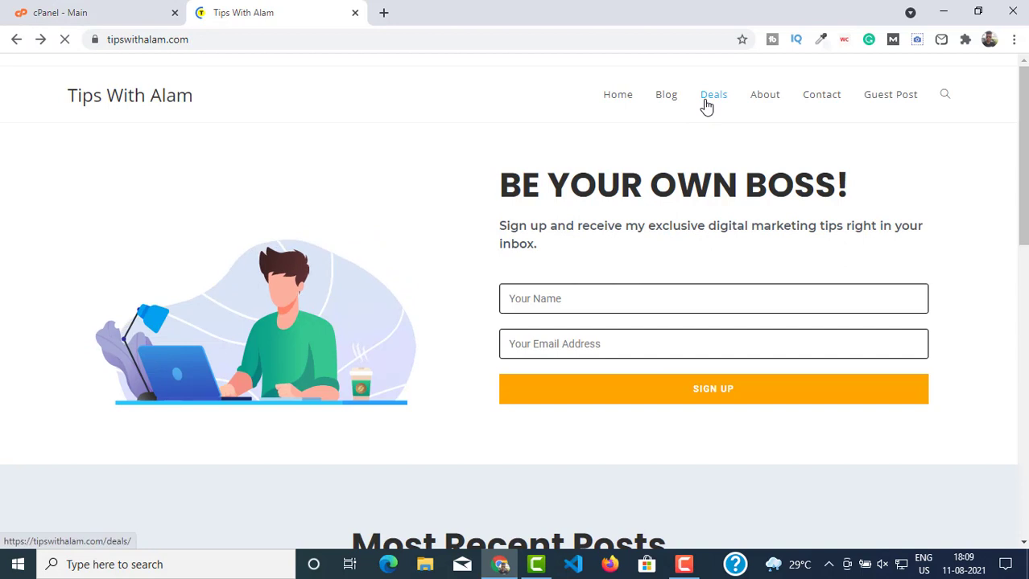
pyautogui.click(706, 107)
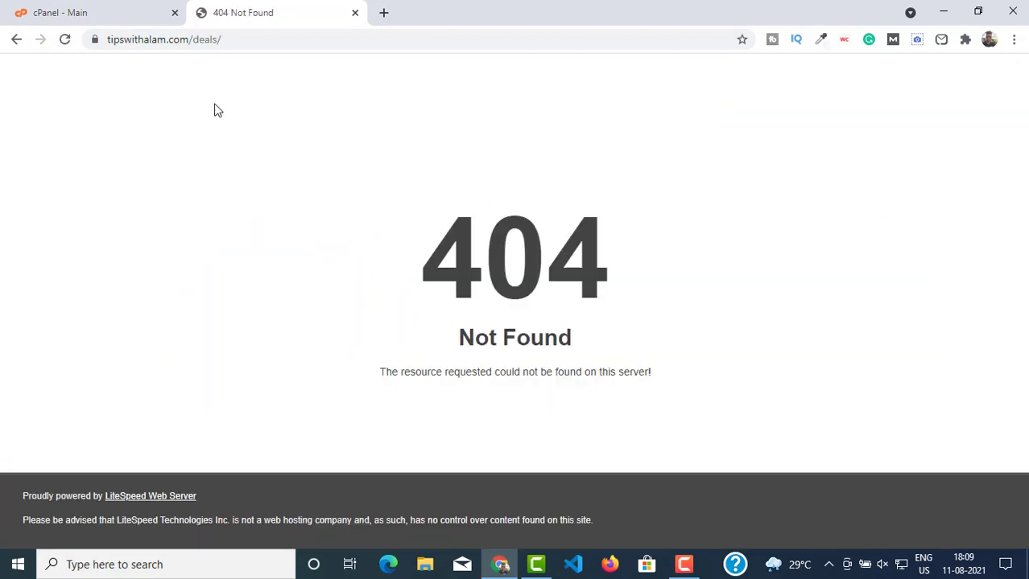
pyautogui.click(15, 40)
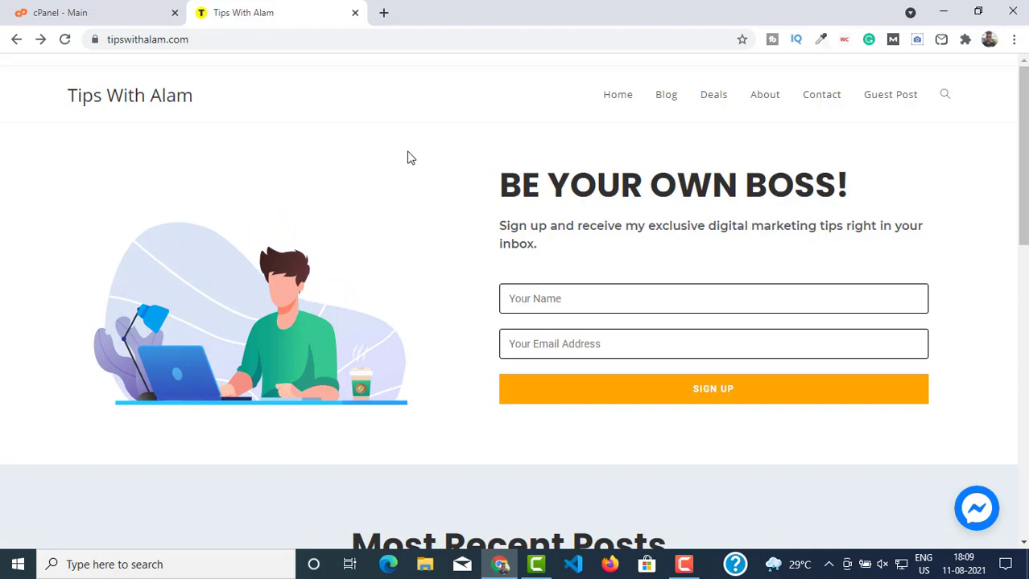
pyautogui.click(99, 9)
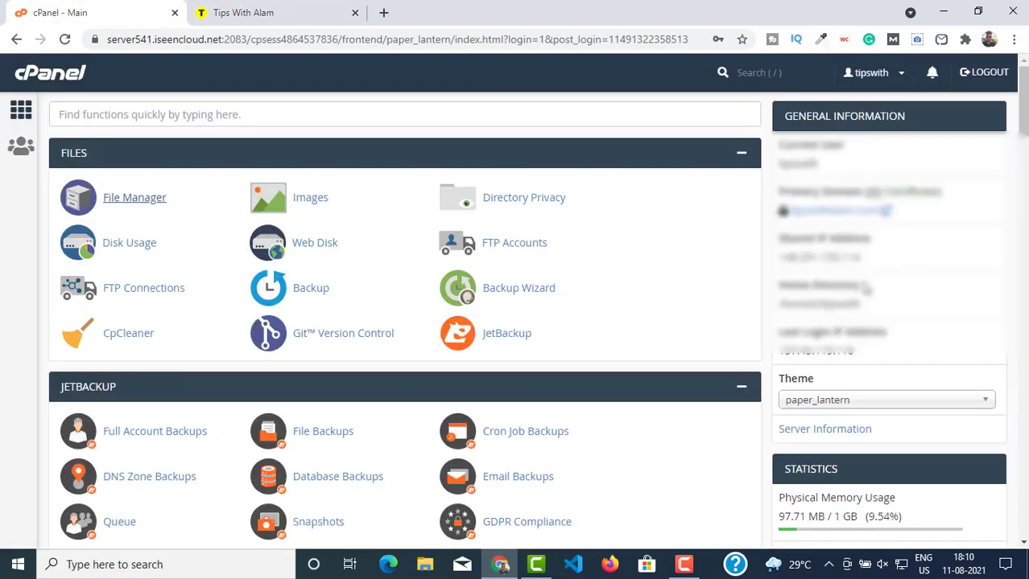
# Open File Manager, browse into the public_html folder and select its .htaccess file
pyautogui.click(126, 202)
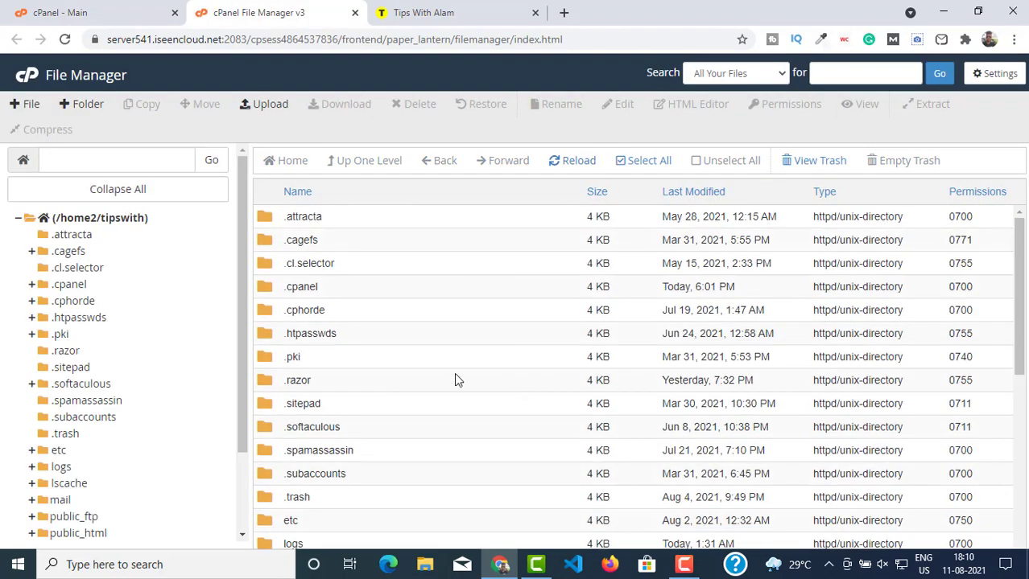
pyautogui.scroll(-3, 454, 361)
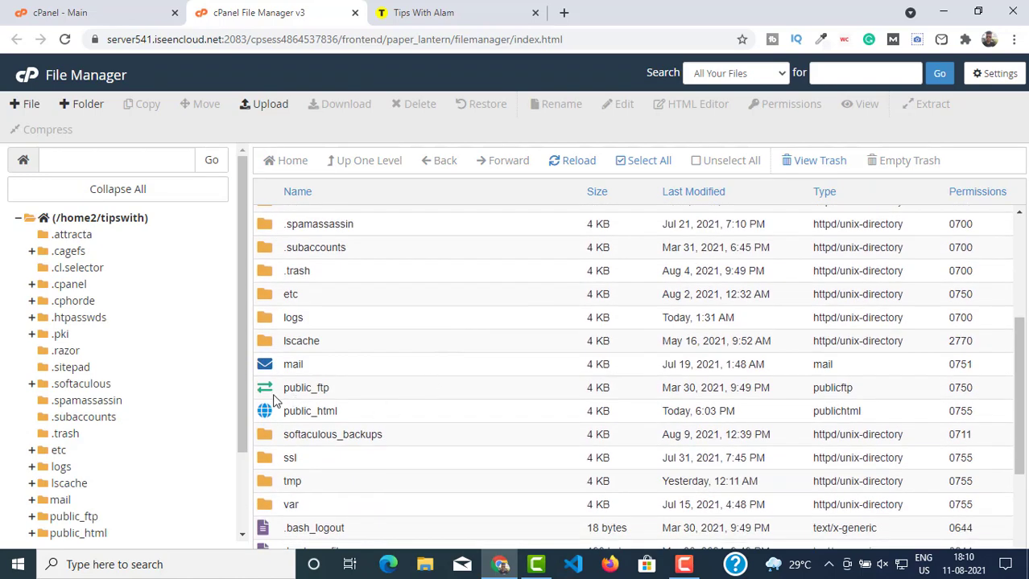
pyautogui.click(267, 412)
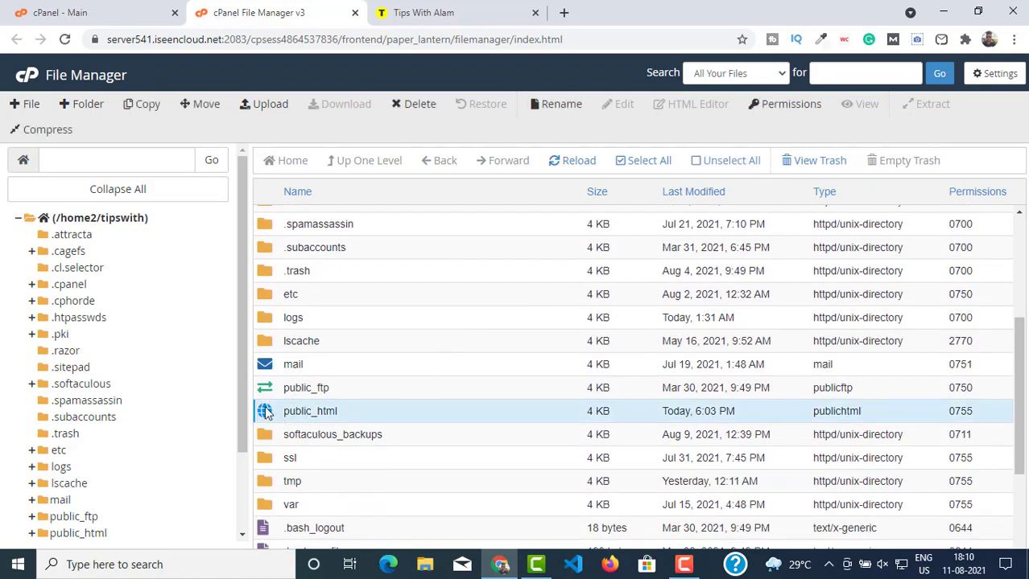
pyautogui.doubleClick(266, 412)
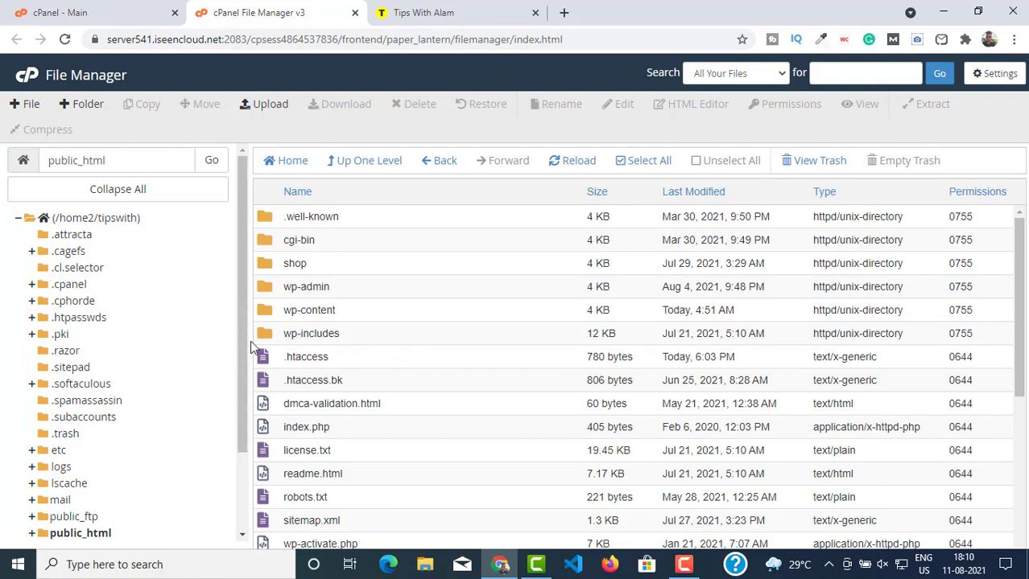
pyautogui.click(298, 360)
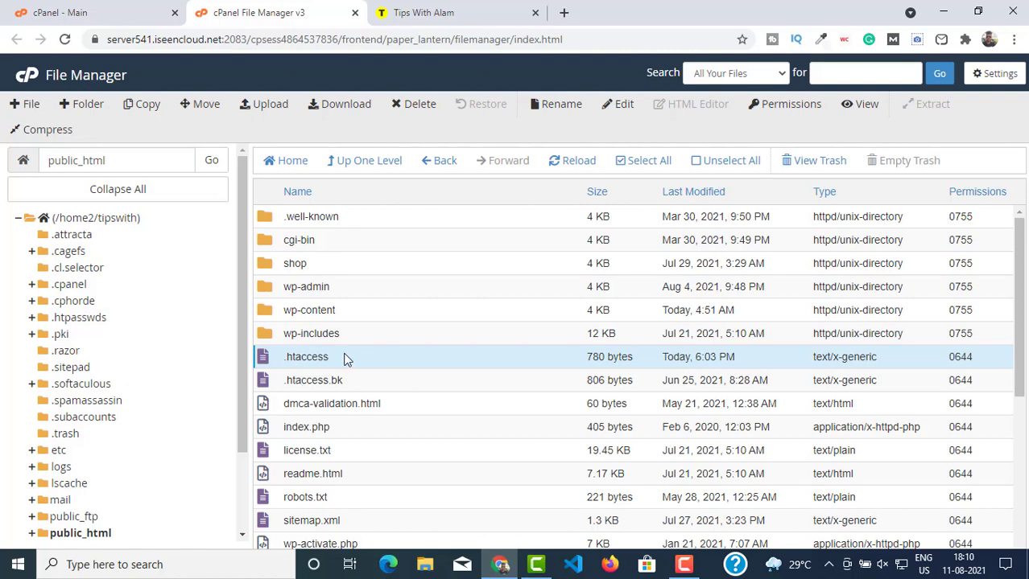
pyautogui.rightClick(346, 359)
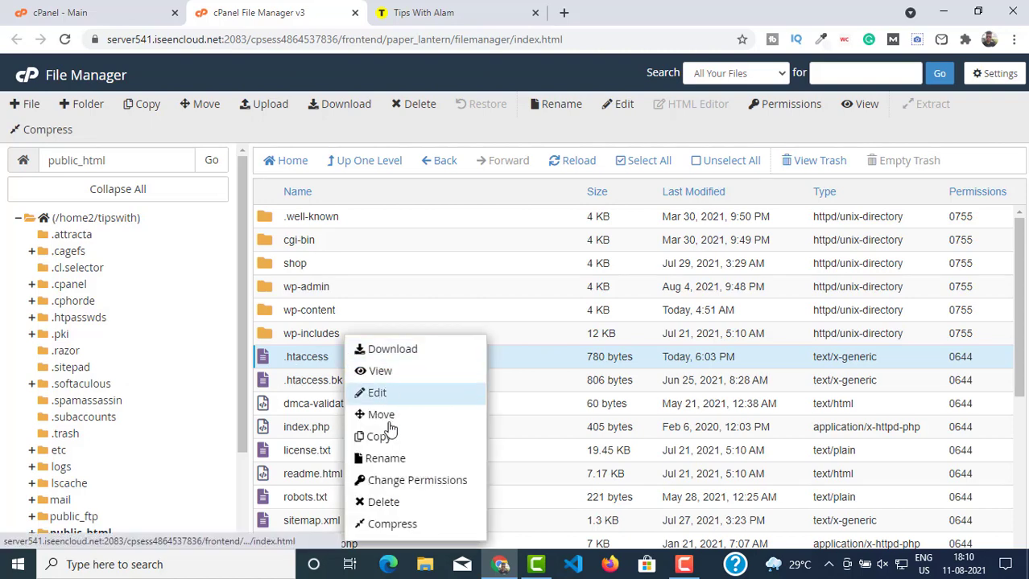
pyautogui.click(377, 394)
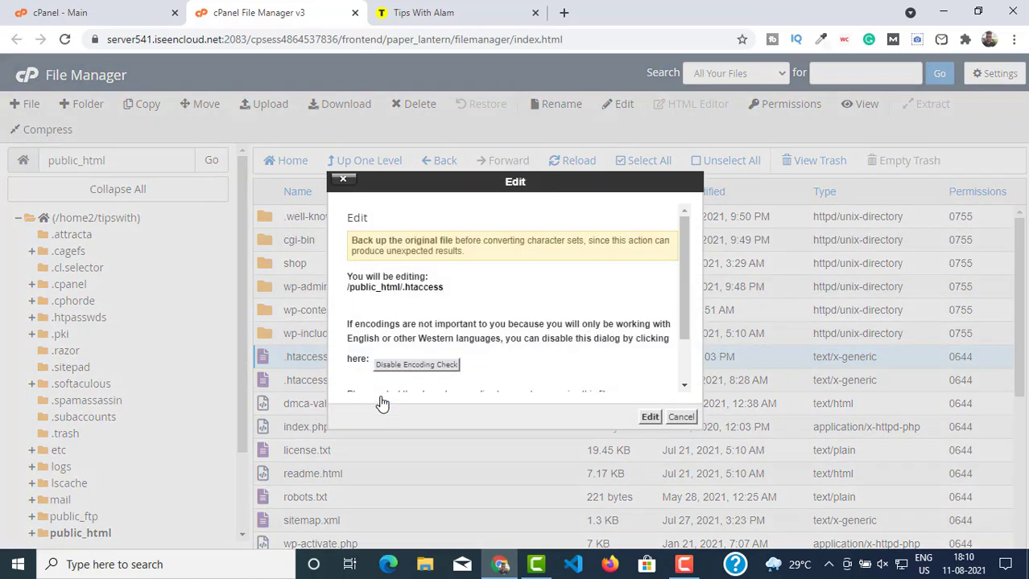
pyautogui.click(650, 418)
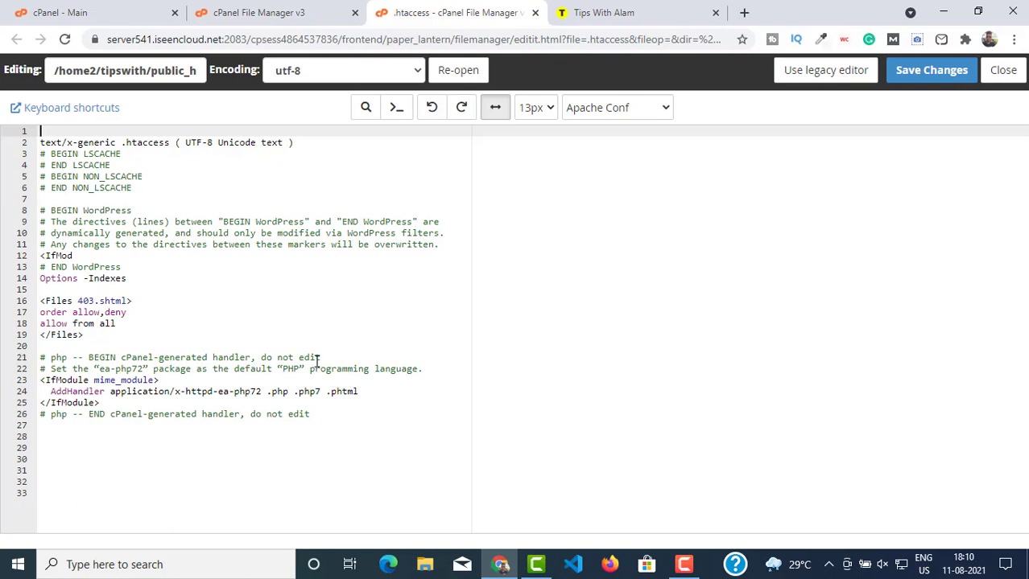
pyautogui.moveTo(42, 144); pyautogui.dragTo(295, 427)
pyautogui.click(383, 463)
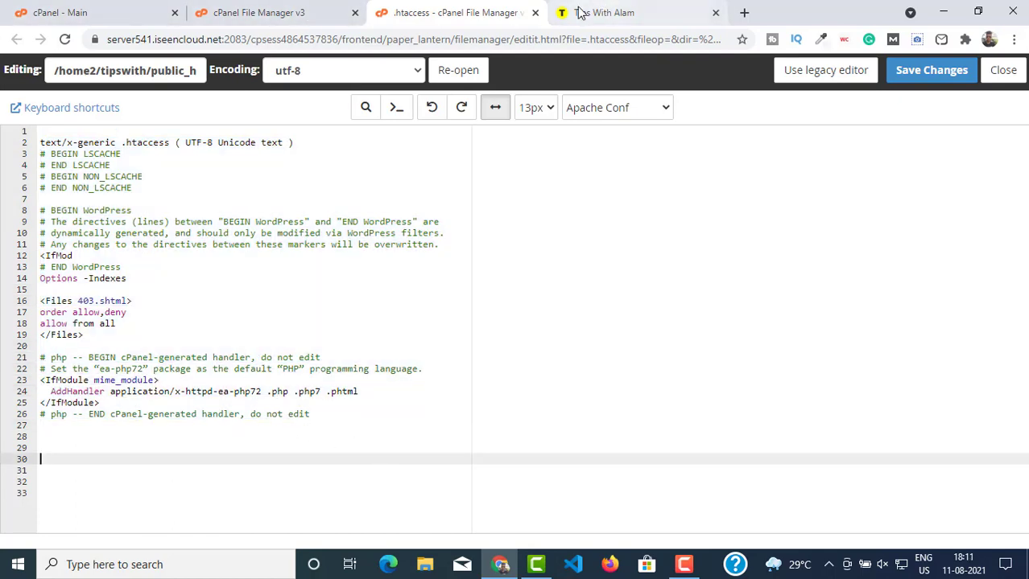
pyautogui.click(535, 13)
# Permanently delete the broken .htaccess file, skipping the trash
pyautogui.rightClick(326, 356)
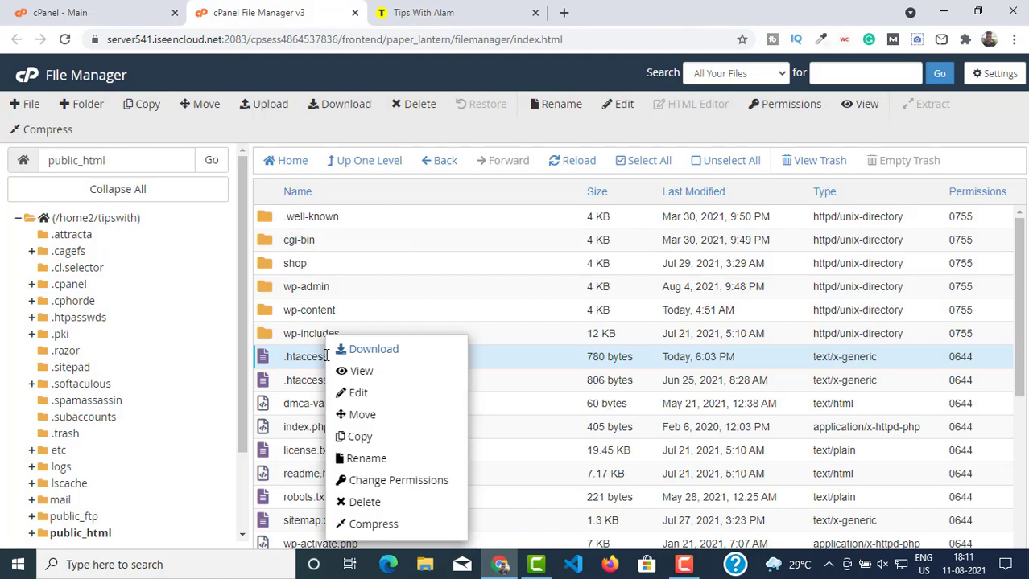
pyautogui.click(389, 505)
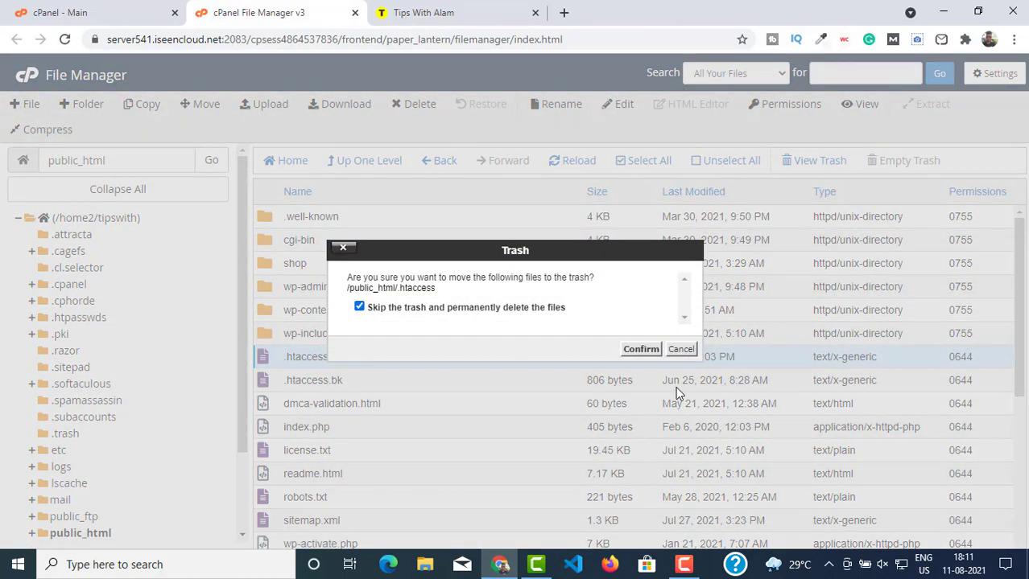
pyautogui.click(641, 349)
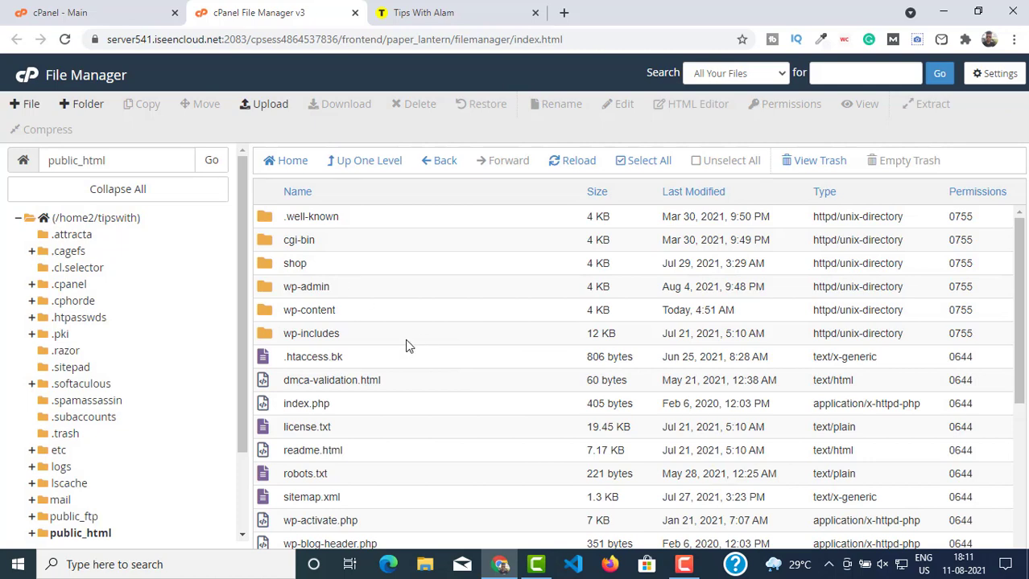
# Create a new empty file named .htaccess in public_html
pyautogui.click(28, 111)
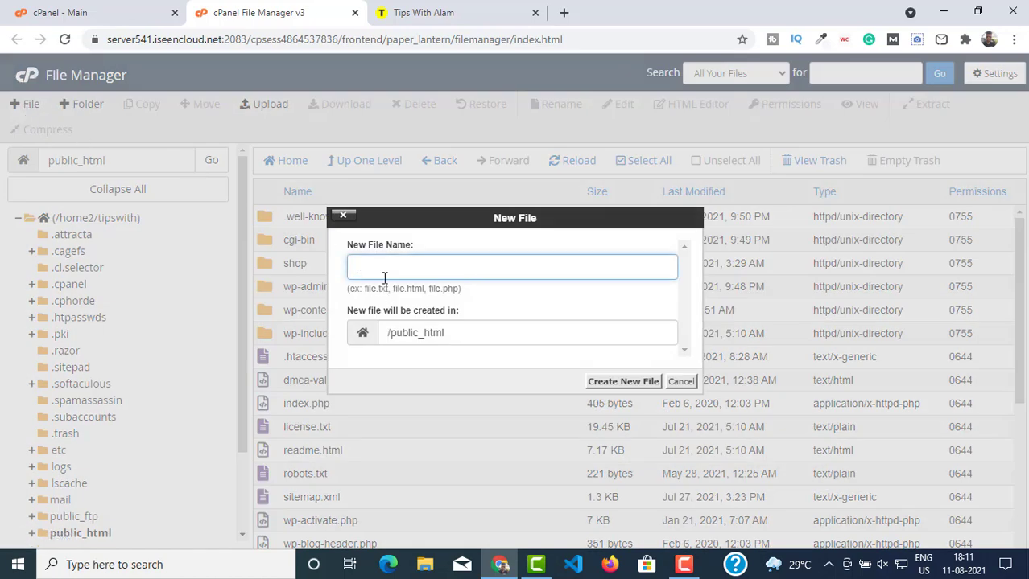
pyautogui.click(384, 278)
pyautogui.write('.htaccess')
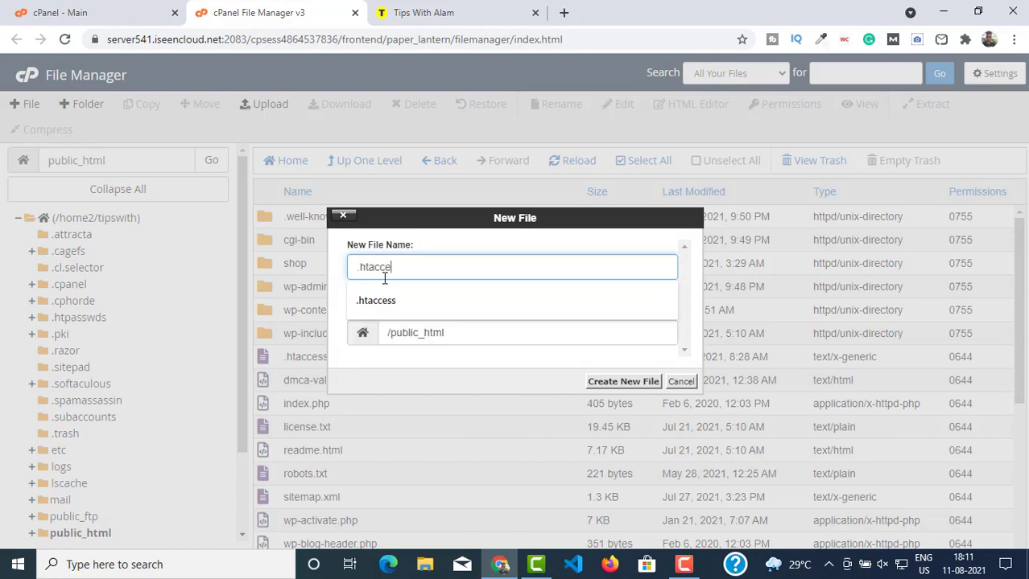
pyautogui.click(616, 383)
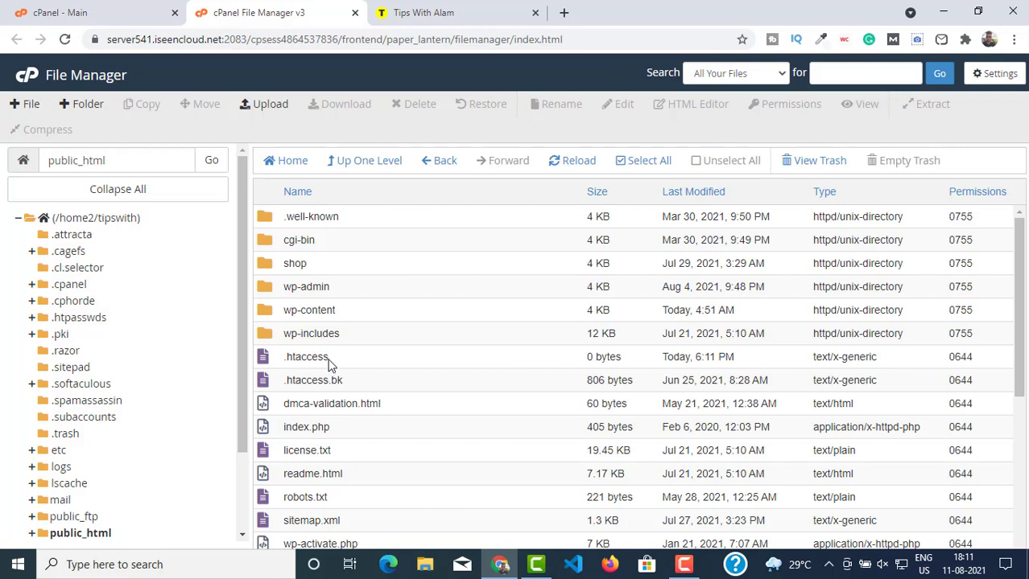
# Open the new empty .htaccess file in cPanel's code editor
pyautogui.rightClick(329, 364)
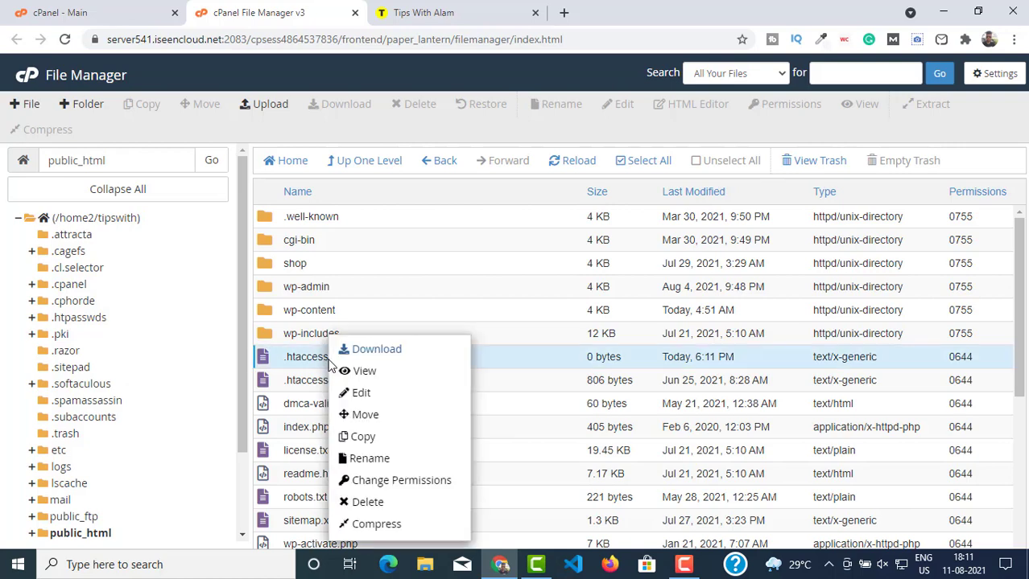
pyautogui.click(373, 403)
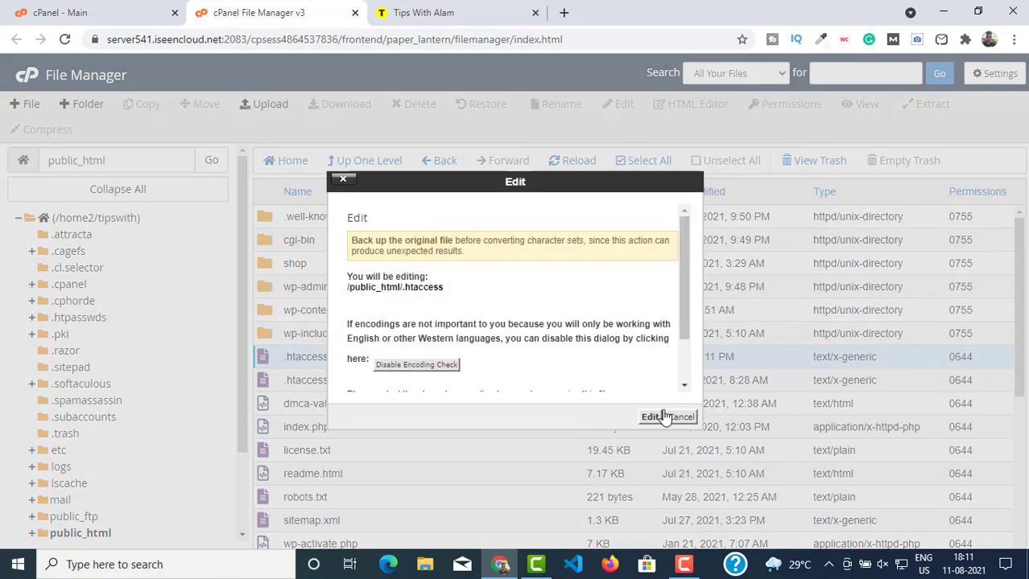
pyautogui.click(648, 416)
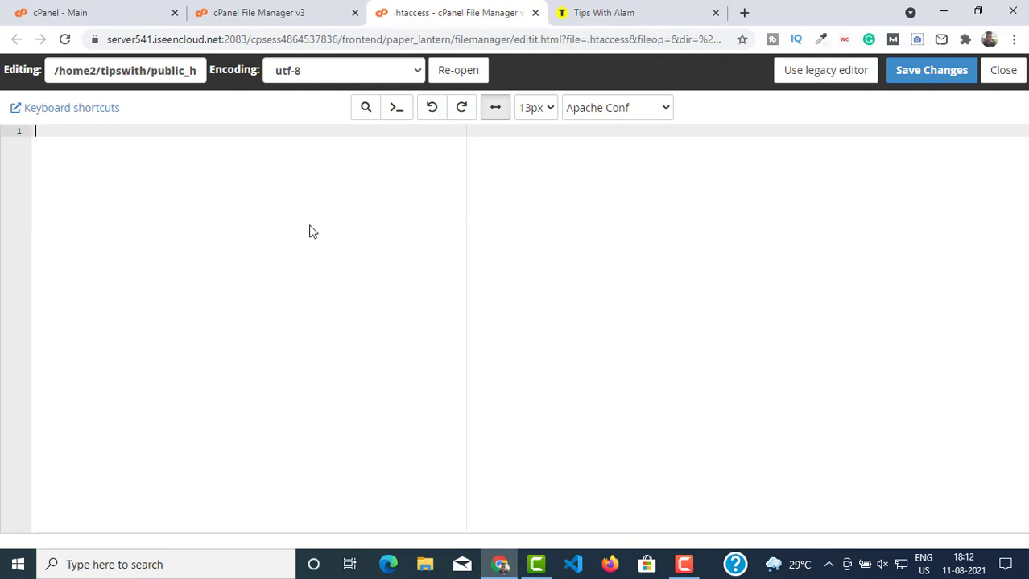
# Google 'htaccess default code' in a new browser tab
pyautogui.click(743, 13)
pyautogui.write('ht')
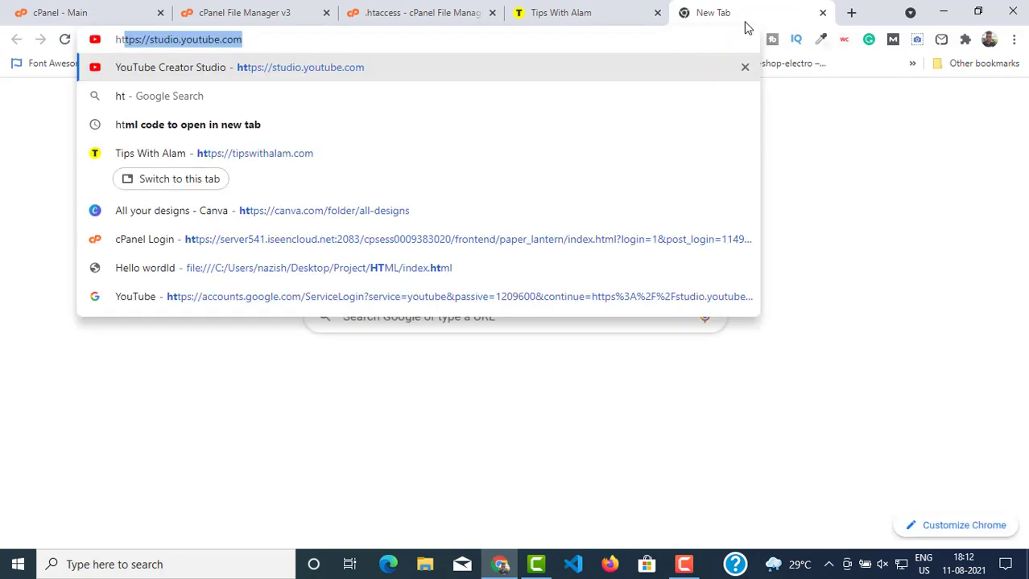
pyautogui.write('access def')
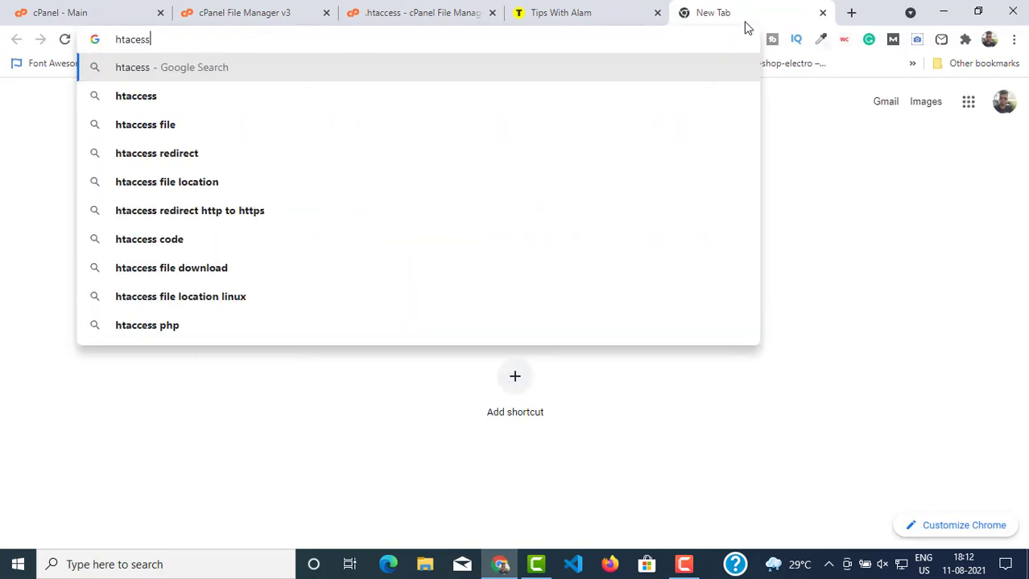
pyautogui.write('ault code')
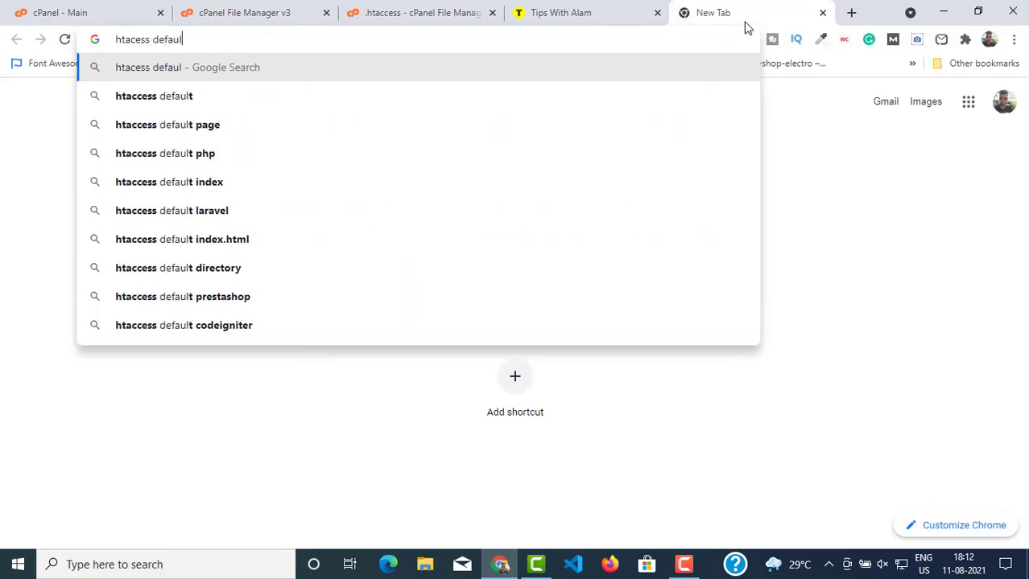
pyautogui.press('Return')
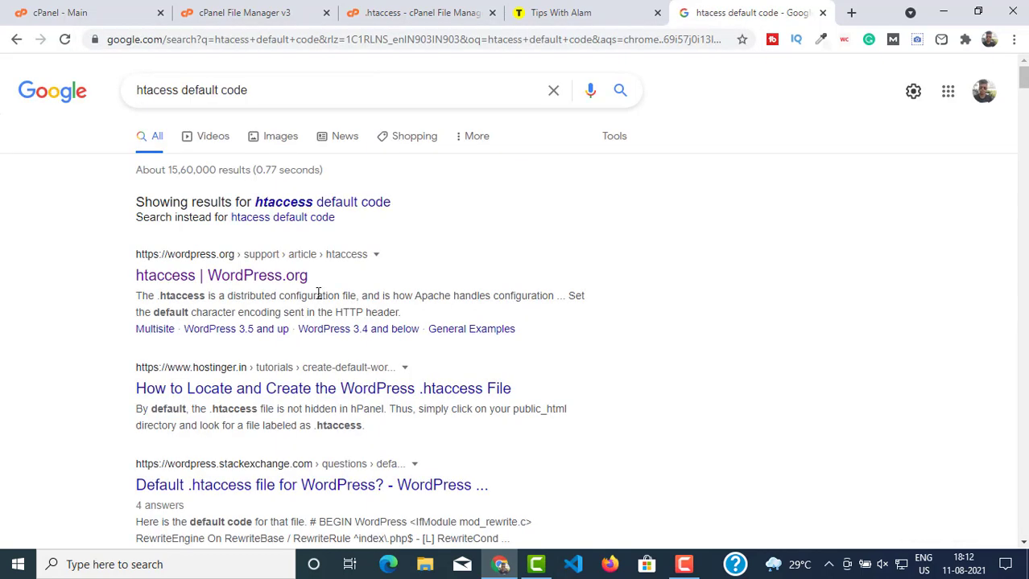
# Open the WordPress.org htaccess article and select its Basic WP rewrite code block
pyautogui.click(220, 282)
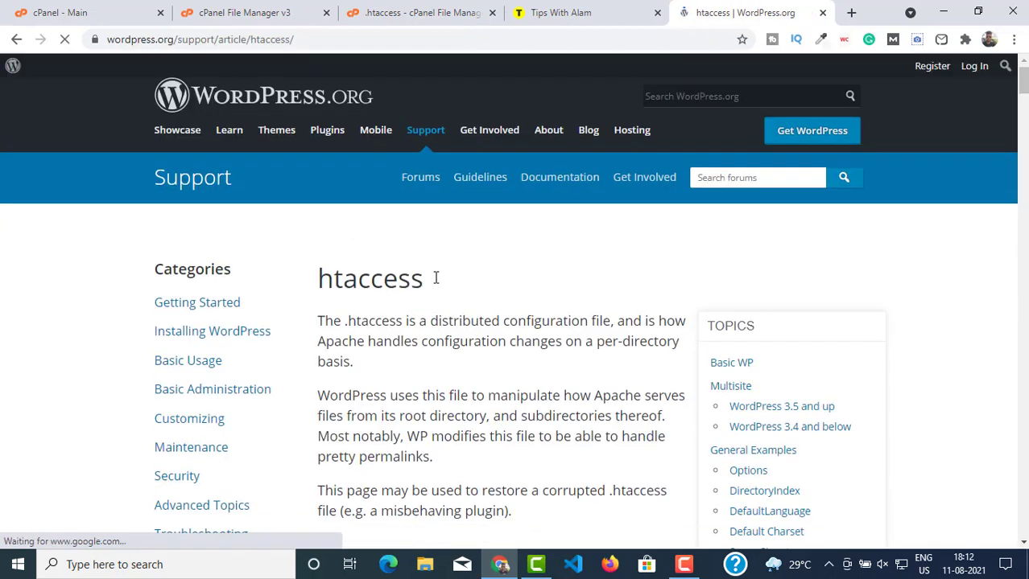
pyautogui.scroll(-5, 451, 281)
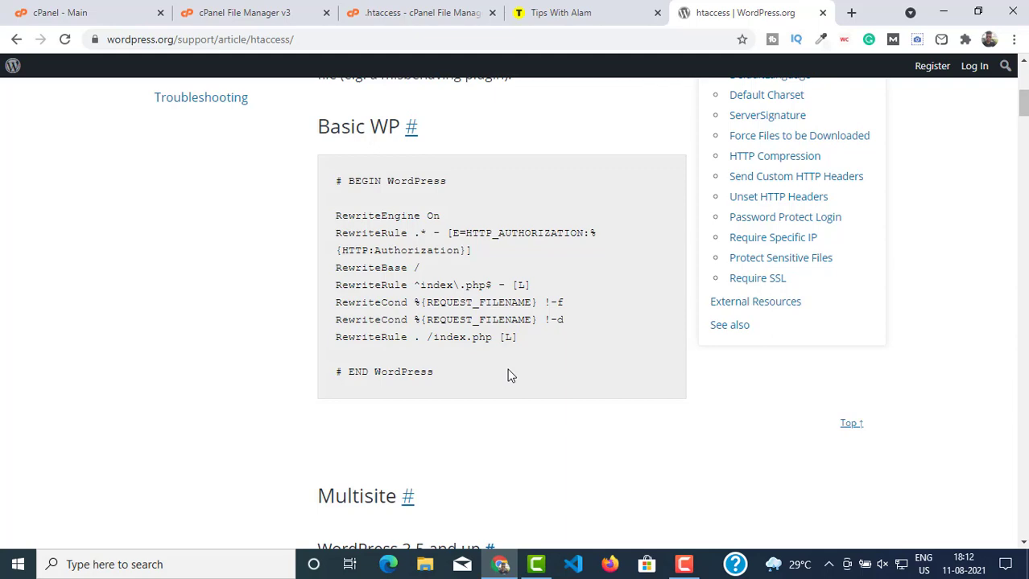
pyautogui.scroll(-4, 515, 372)
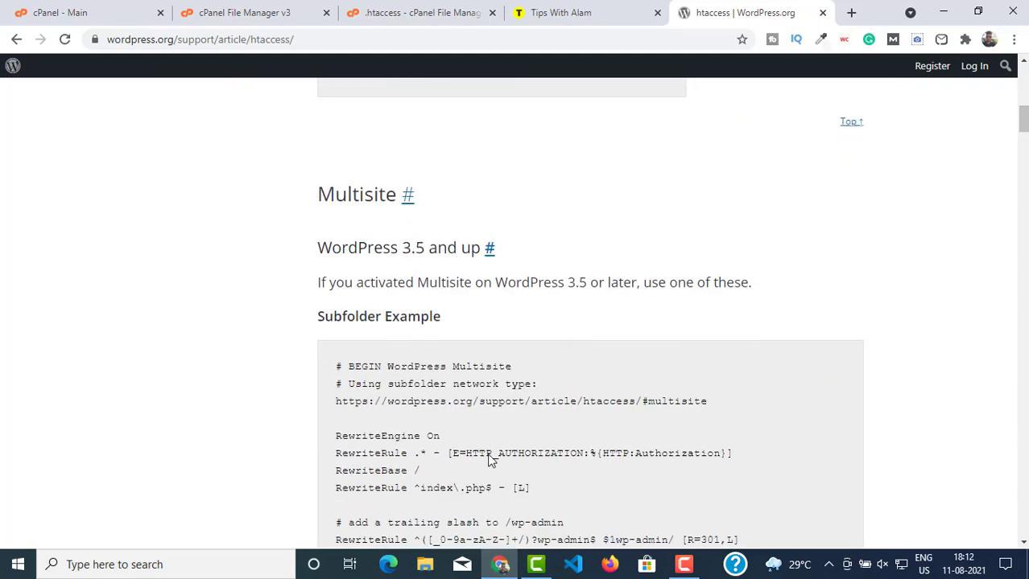
pyautogui.scroll(-4, 613, 315)
pyautogui.scroll(9, 504, 255)
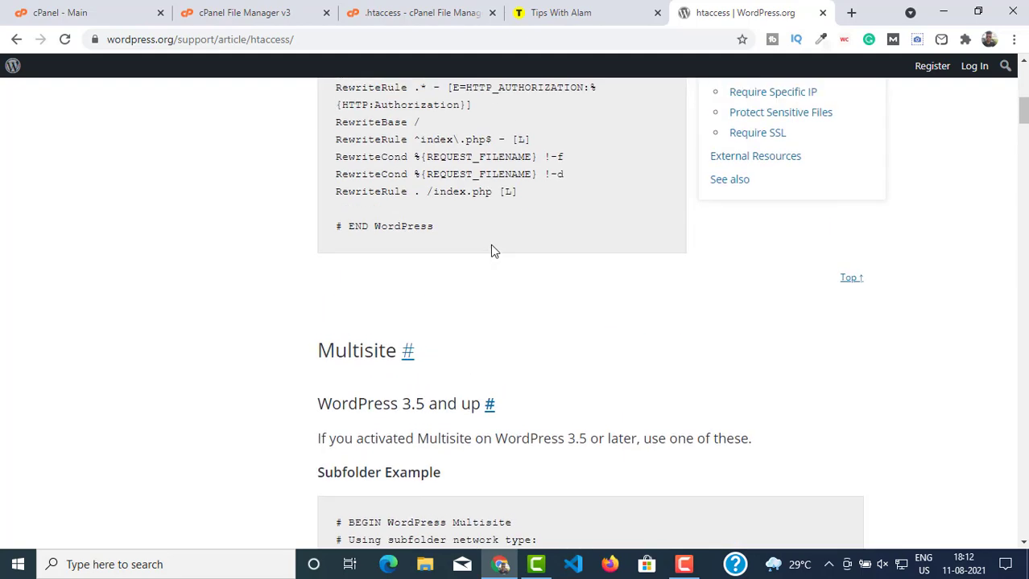
pyautogui.moveTo(372, 278); pyautogui.dragTo(483, 458)
pyautogui.hotkey('ctrl', 'c')
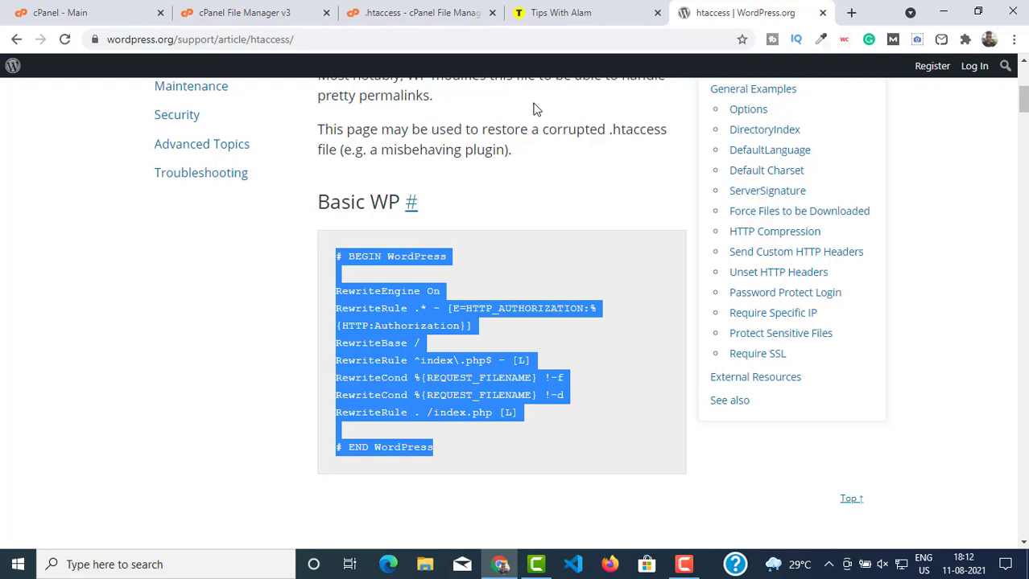
# Paste the Basic WP rewrite rules into .htaccess, save the file, and close the editor
pyautogui.click(451, 9)
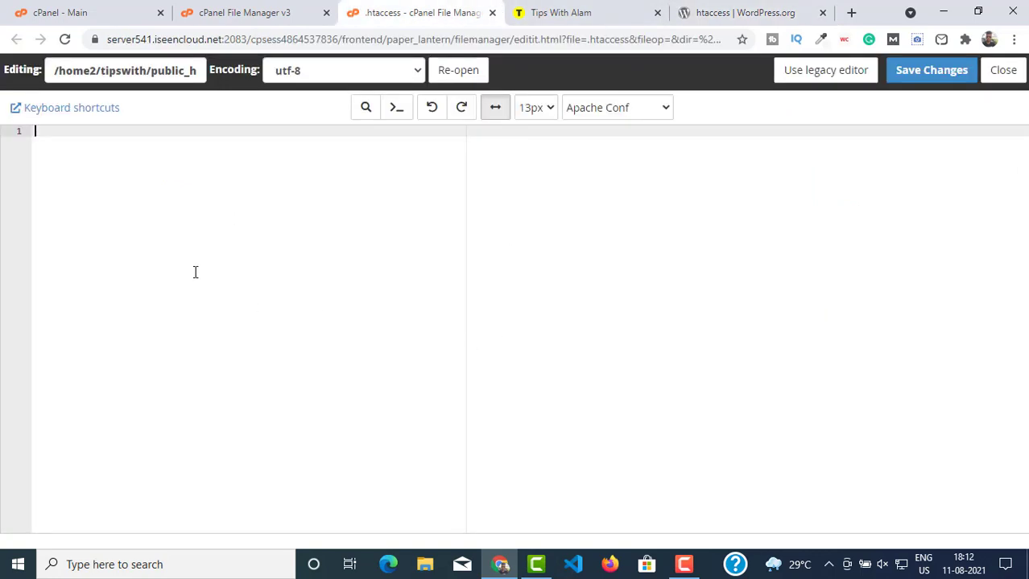
pyautogui.hotkey('ctrl', 'v')
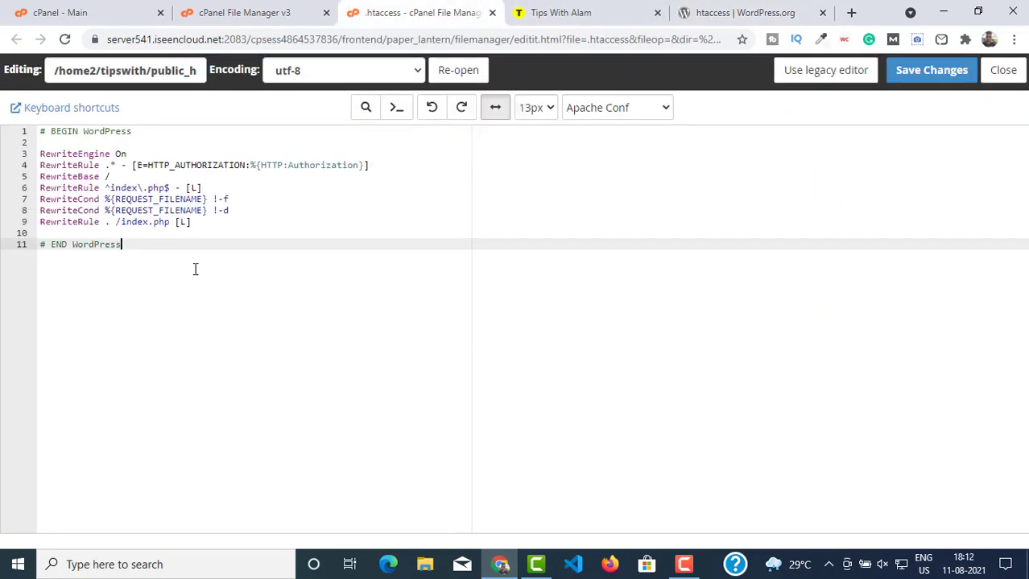
pyautogui.click(925, 81)
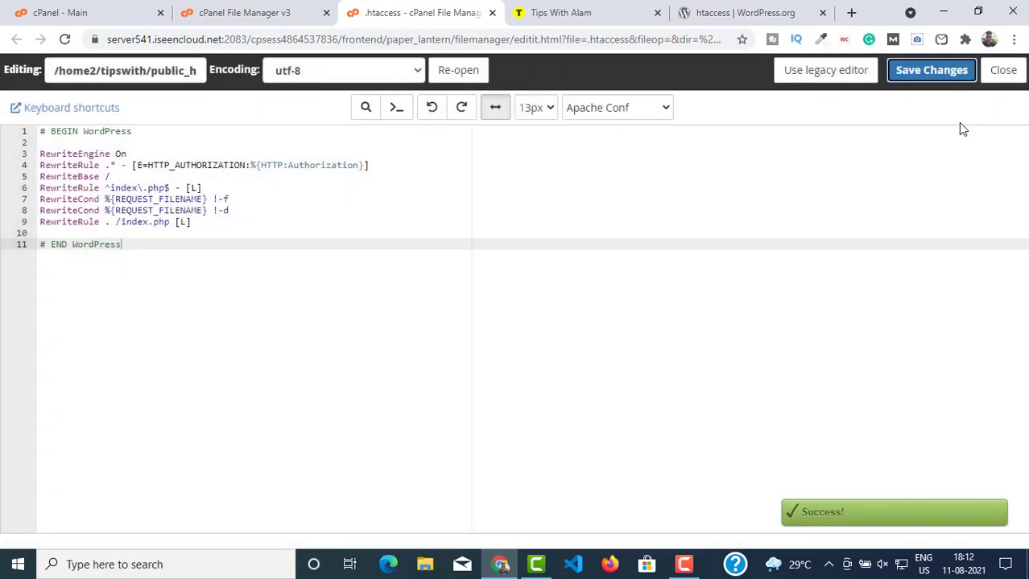
pyautogui.click(1003, 70)
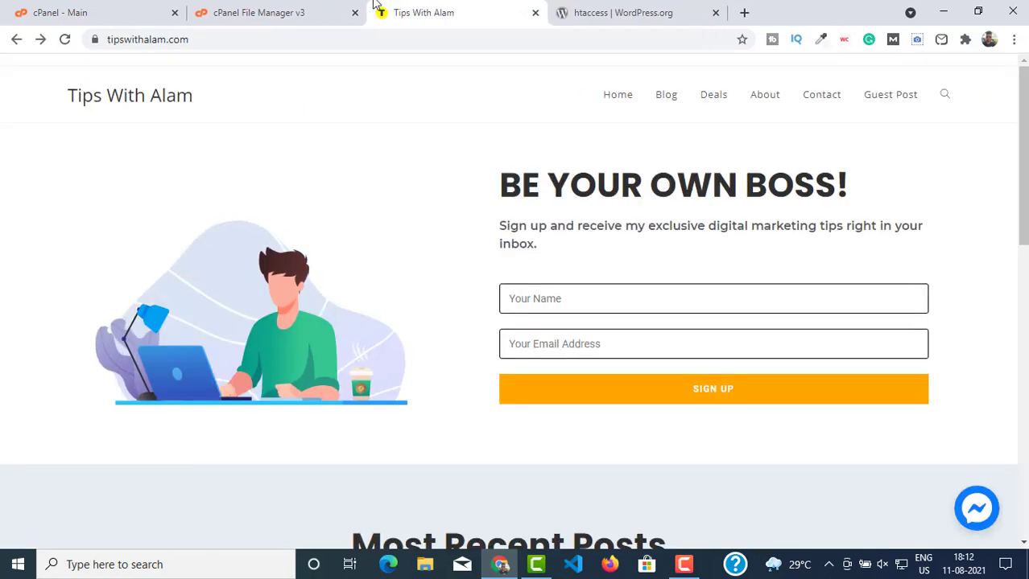
# Reload the listing to see .htaccess at 270 bytes, then confirm Blog and Deals load
pyautogui.click(244, 11)
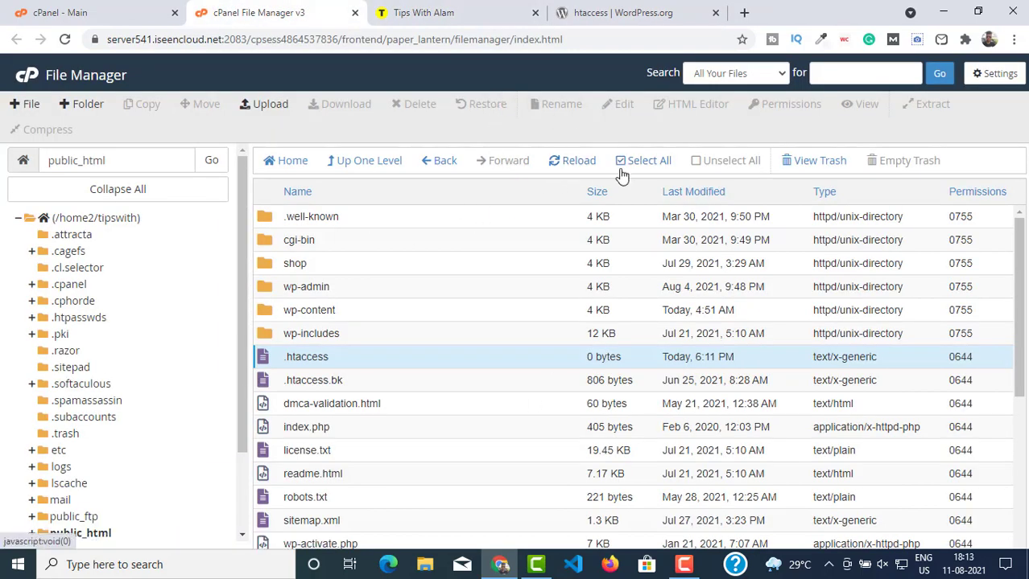
pyautogui.click(579, 166)
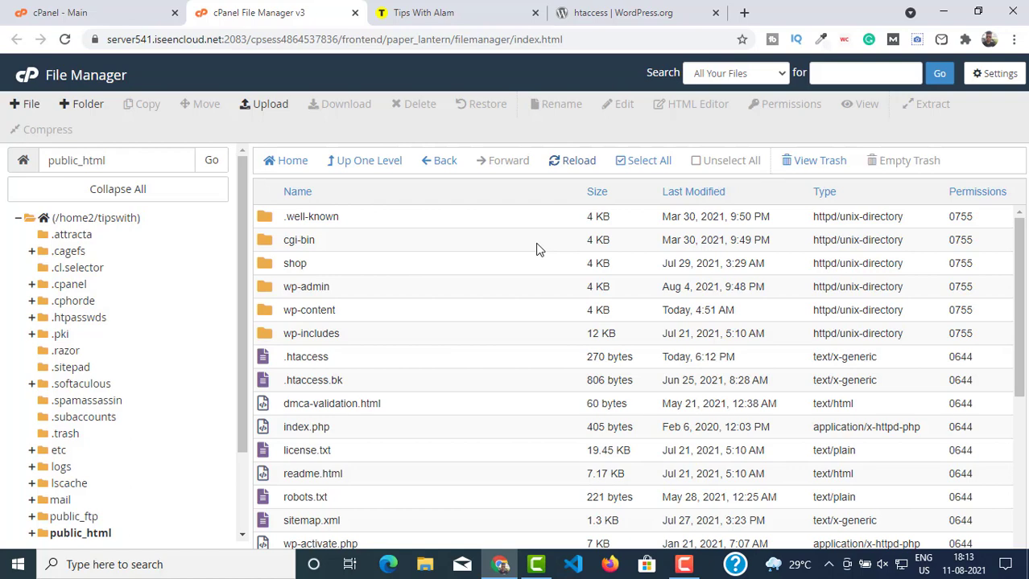
pyautogui.click(461, 10)
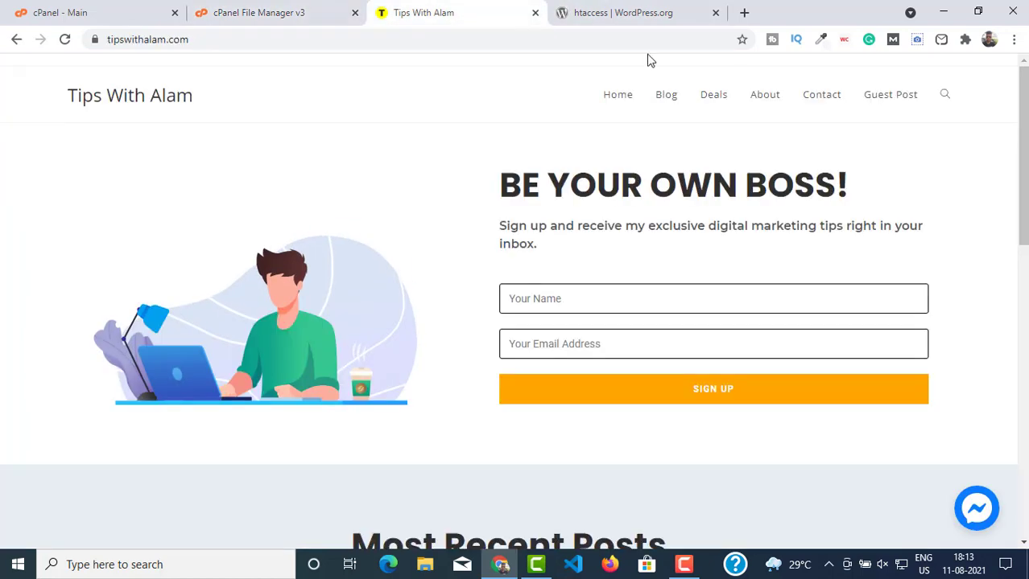
pyautogui.click(666, 103)
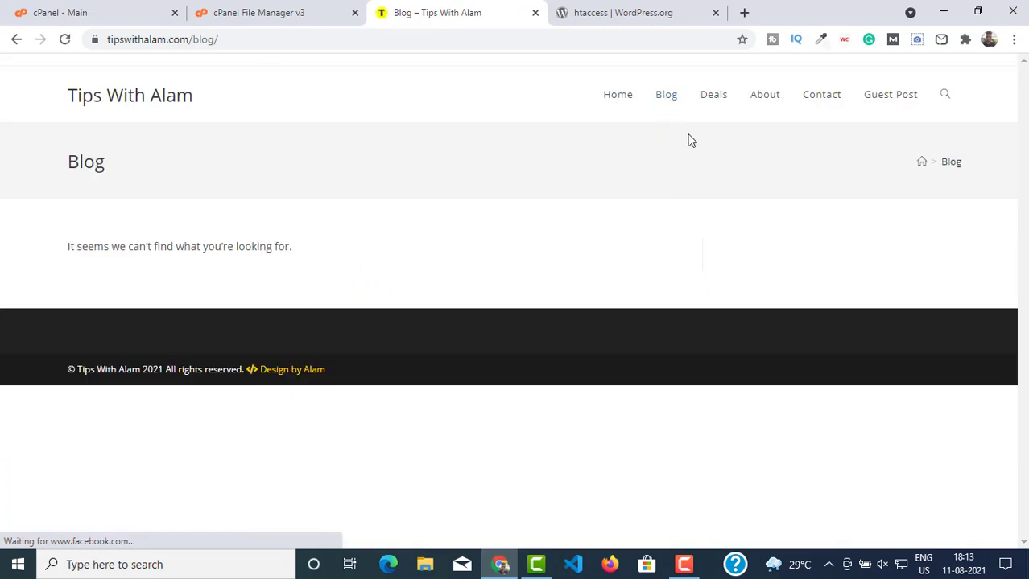
pyautogui.click(715, 96)
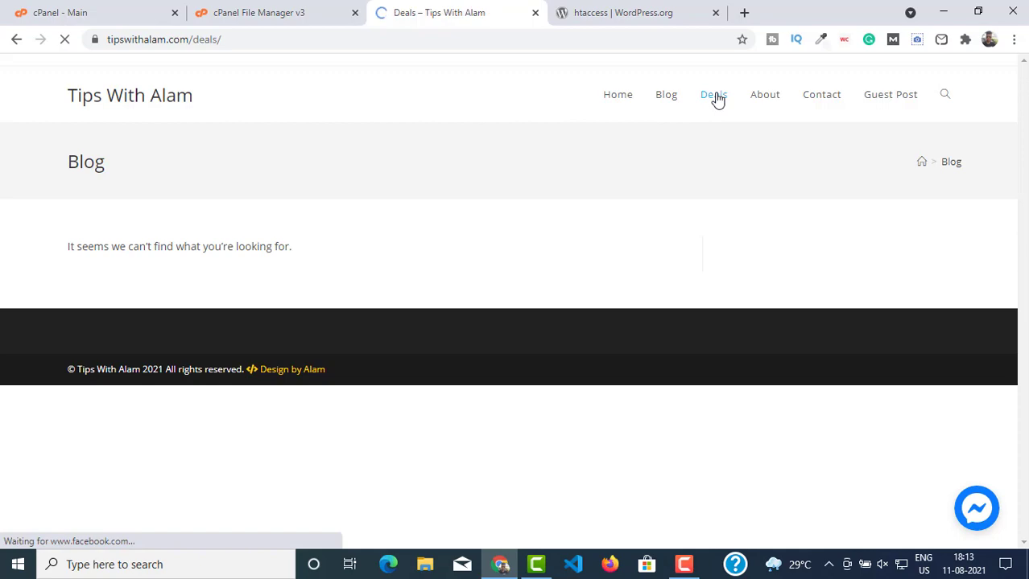
pyautogui.hotkey('ctrl', 'shift', 'Tab')
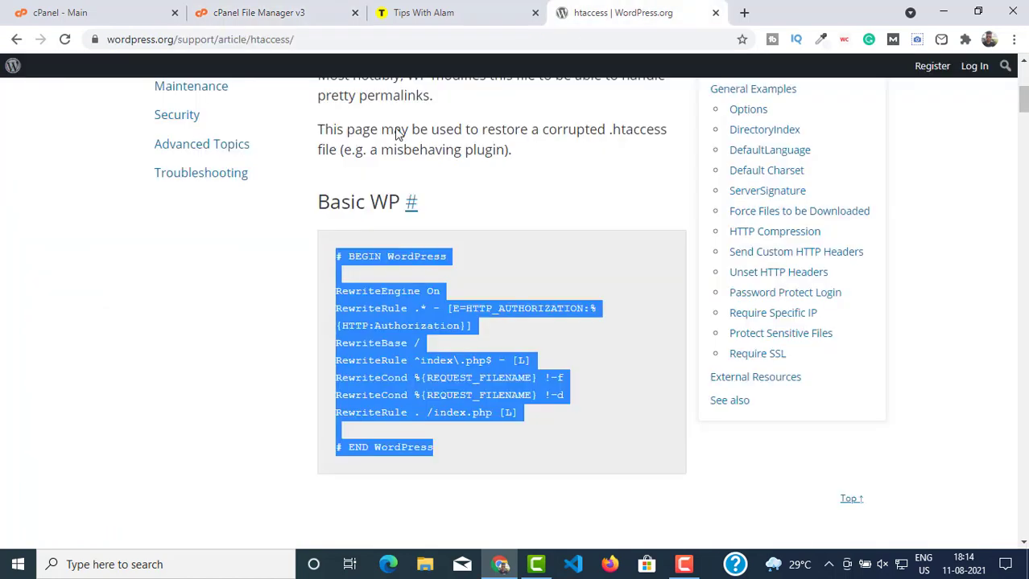
pyautogui.click(625, 12)
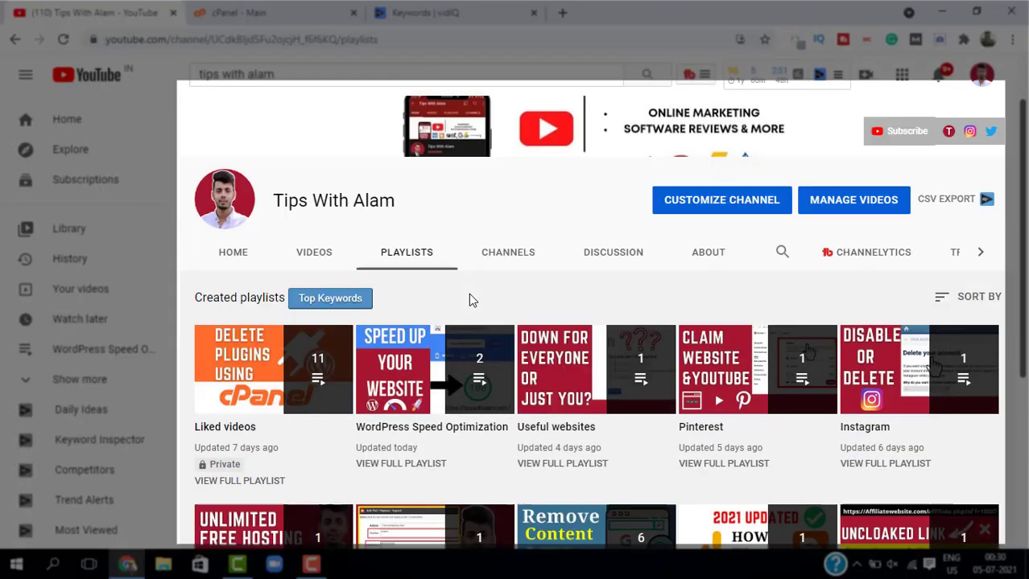
pyautogui.scroll(-2, 469, 293)
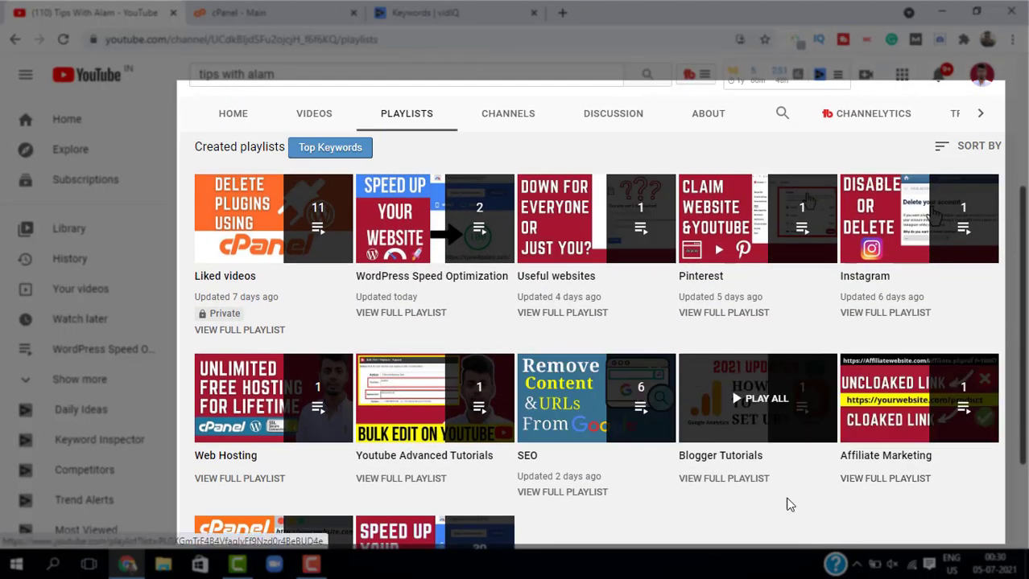
pyautogui.scroll(-2, 435, 451)
pyautogui.scroll(2, 508, 297)
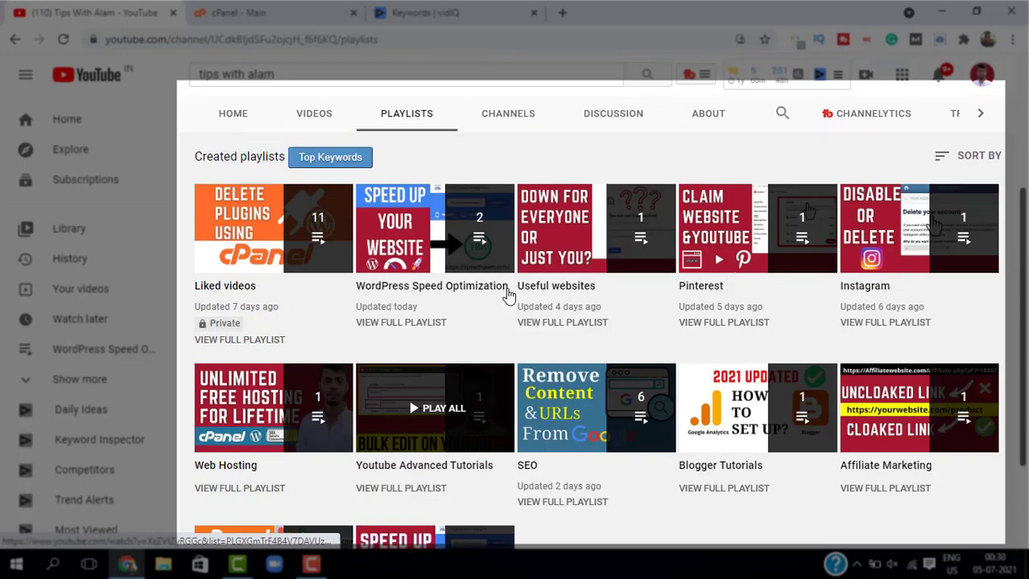
pyautogui.scroll(2, 490, 265)
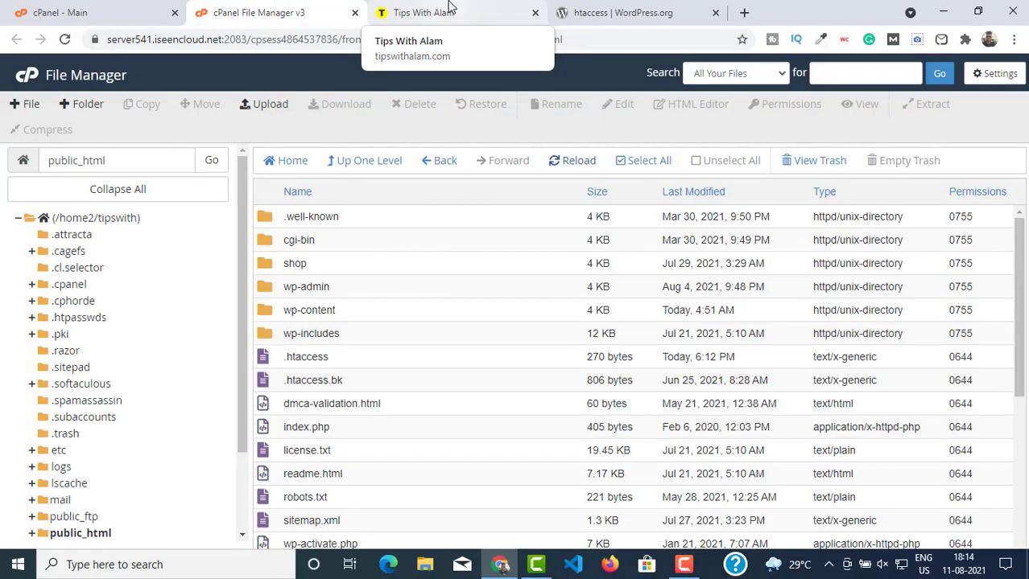